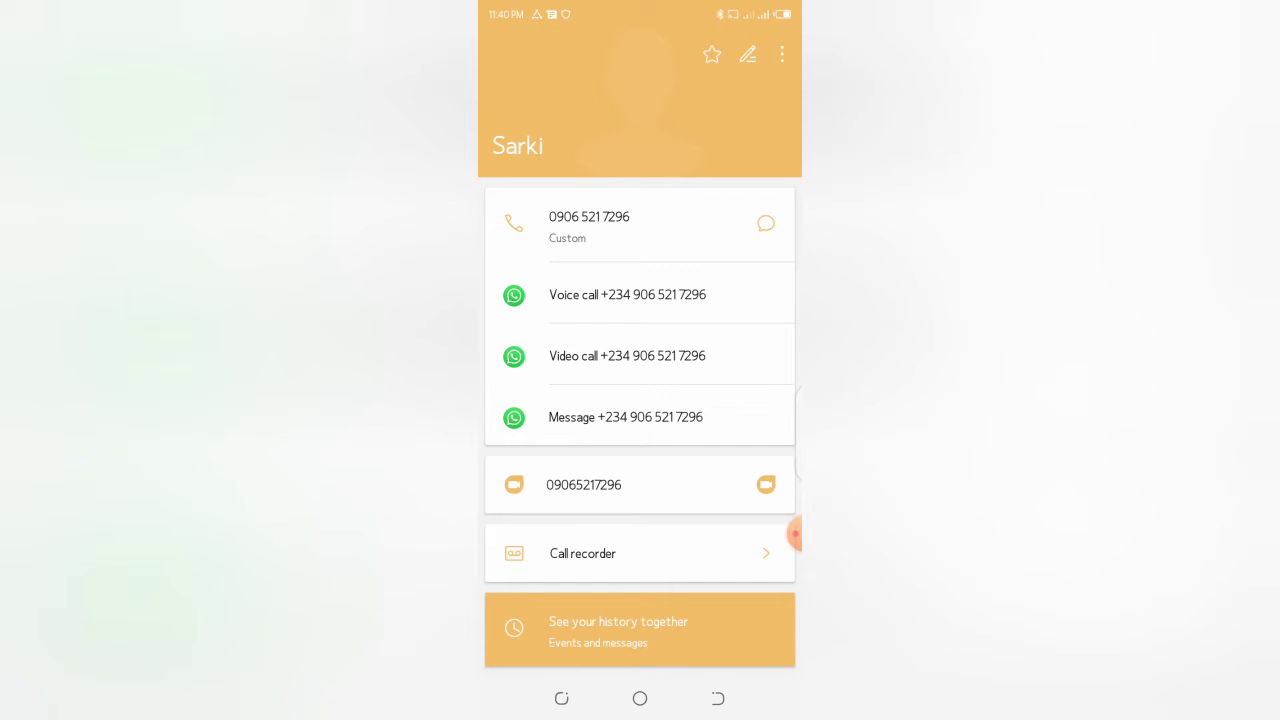
- Back out of the first Sarki contact and open the other Sarki contact's edit form
left_click(640, 553)
left_click(718, 698)
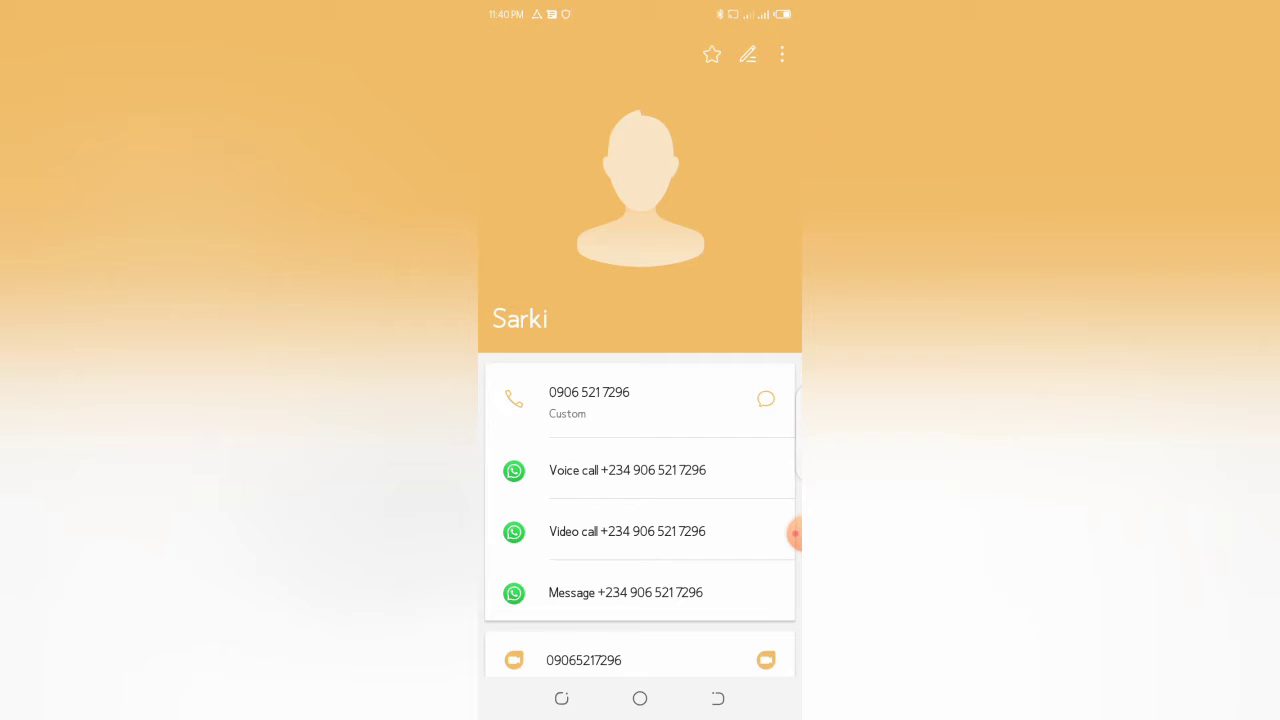
left_click(718, 698)
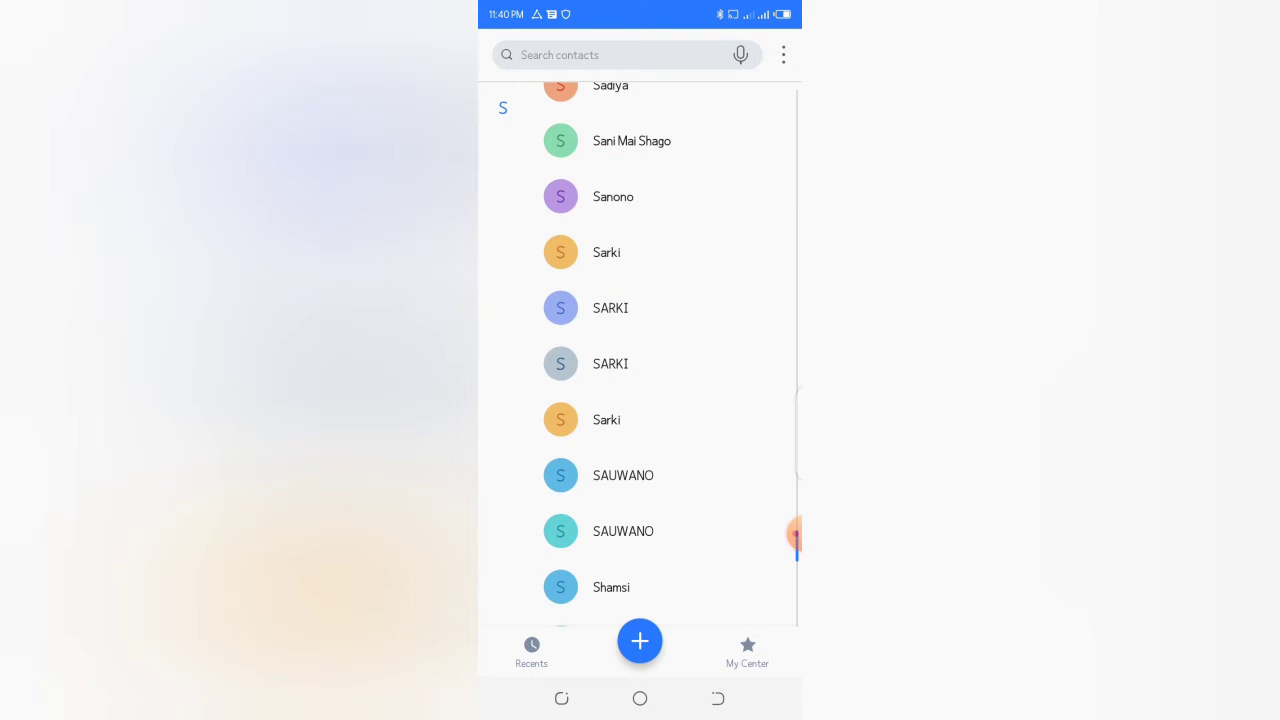
left_click(640, 252)
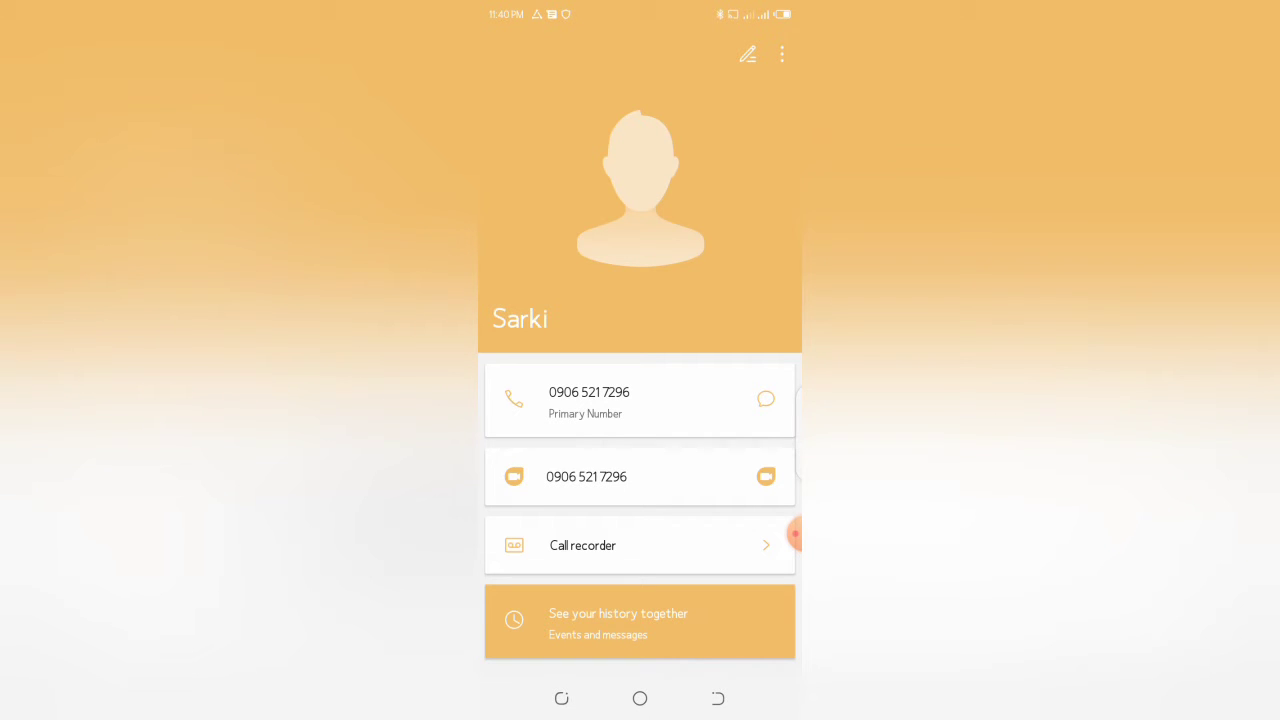
mouse_move(795, 535)
left_mouse_down()
mouse_move(755, 54)
mouse_move(780, 119)
left_mouse_up()
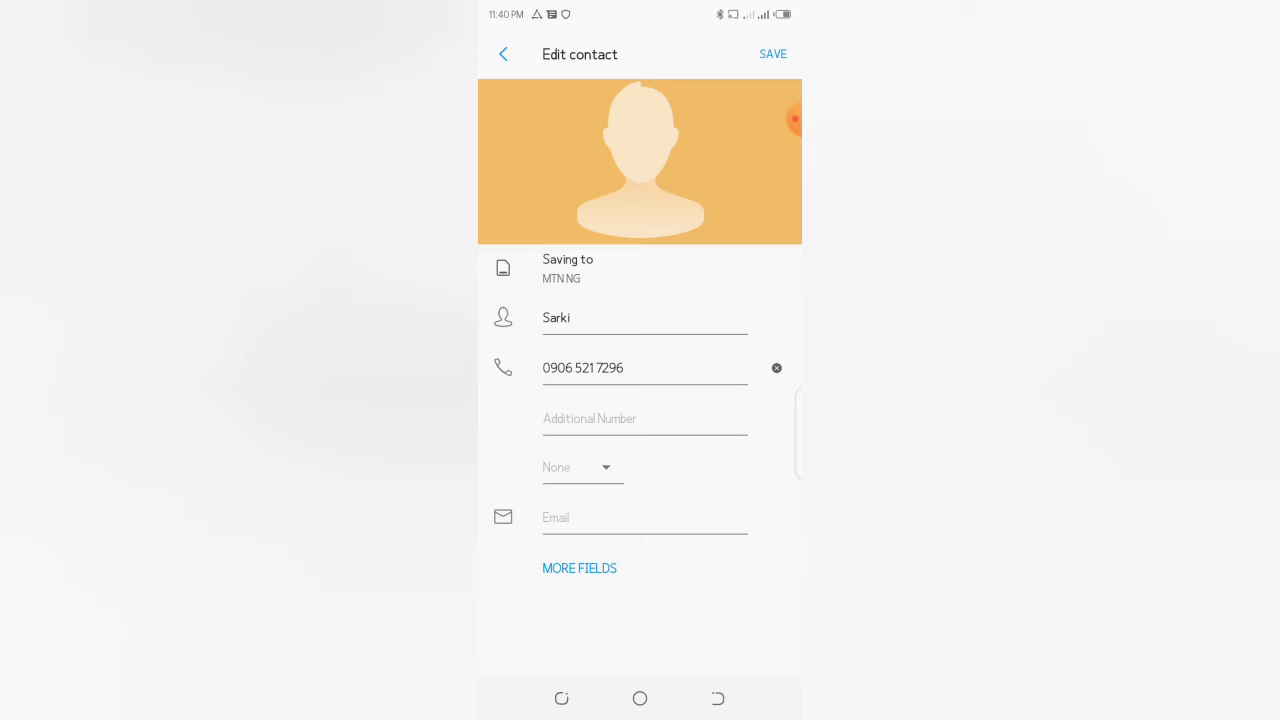
- Reveal the additional contact fields, including Nickname, without changing the number's label
left_click(576, 467)
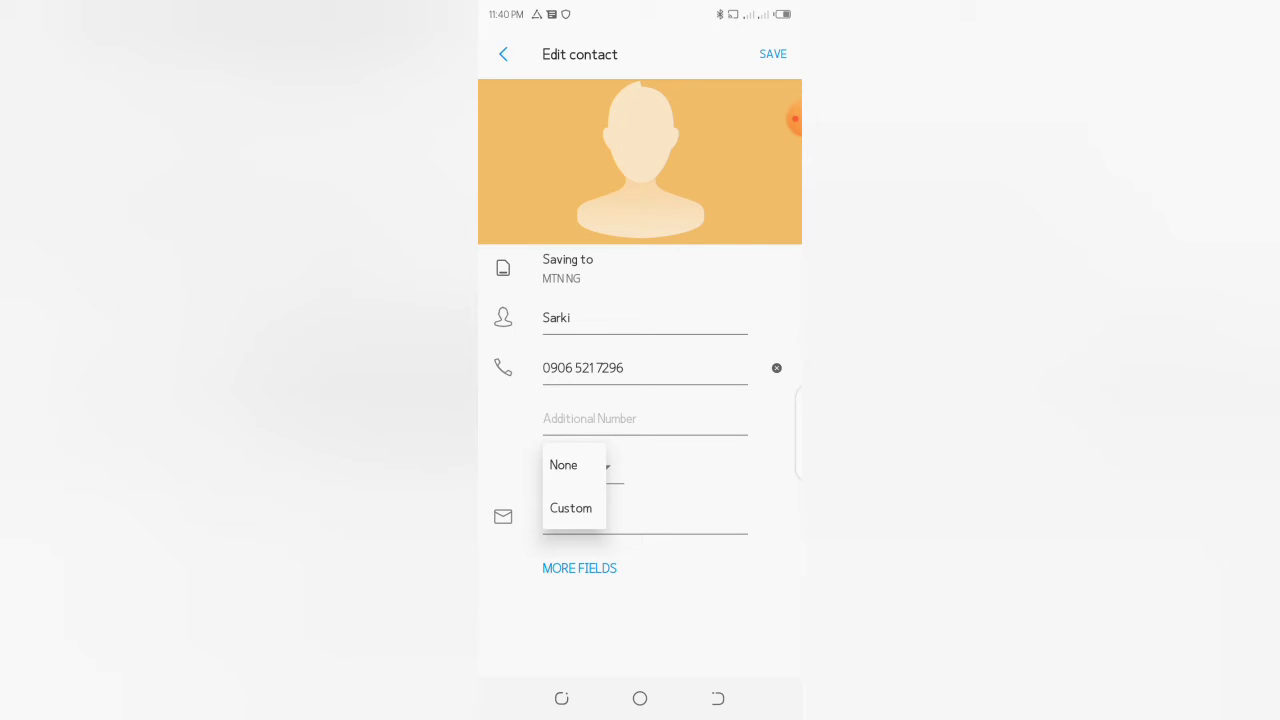
left_click(563, 465)
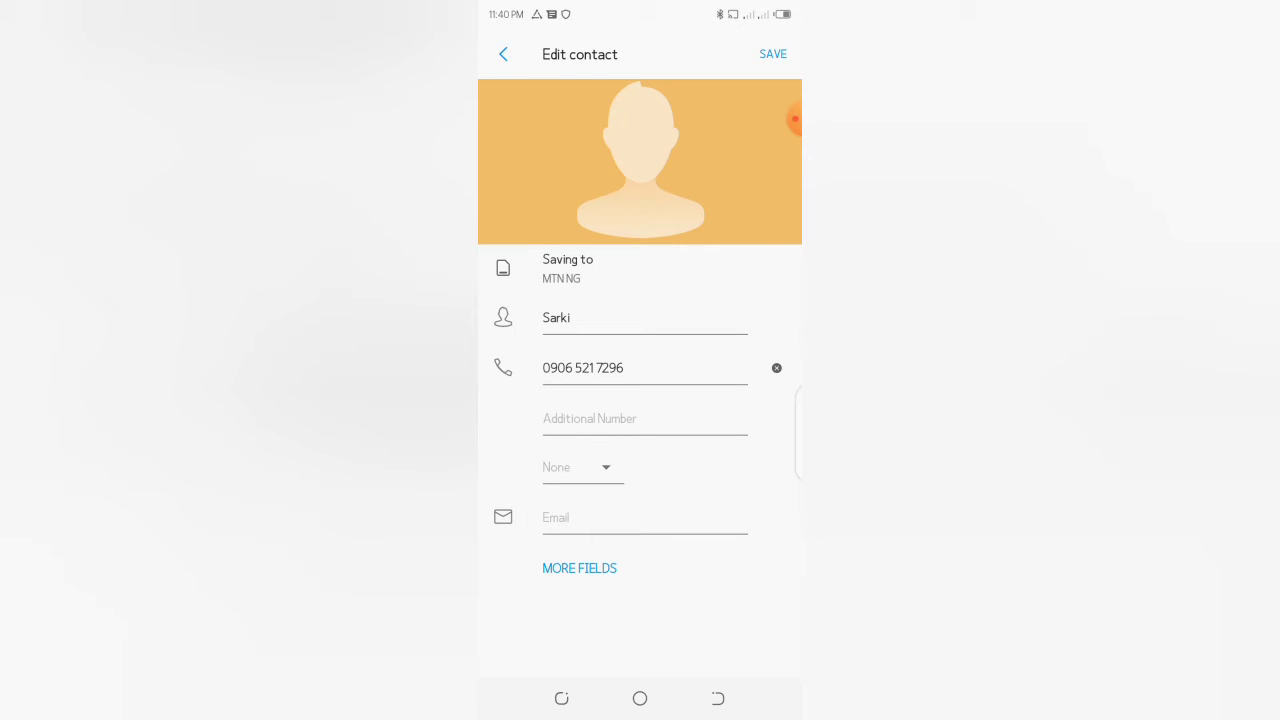
left_click(579, 568)
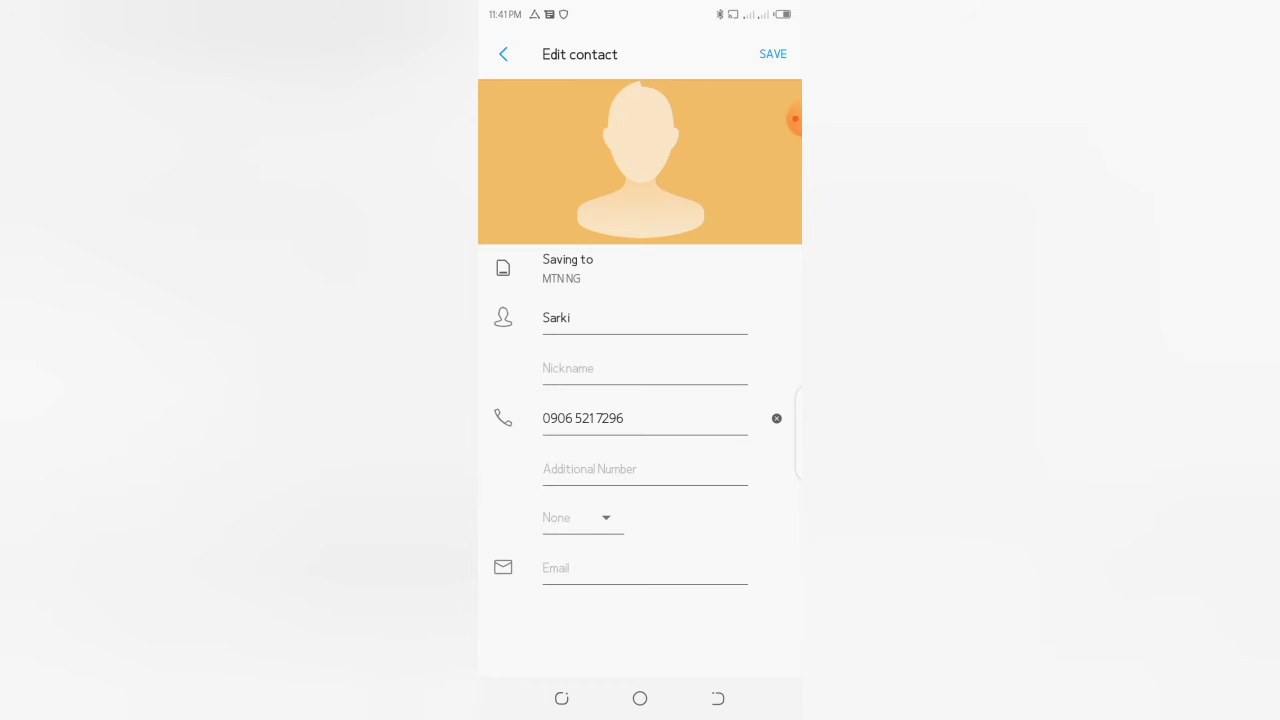
- Choose Custom from the number's label choices to reach the empty Custom labels list
left_click(575, 517)
left_click(563, 517)
left_click(575, 517)
left_click(575, 556)
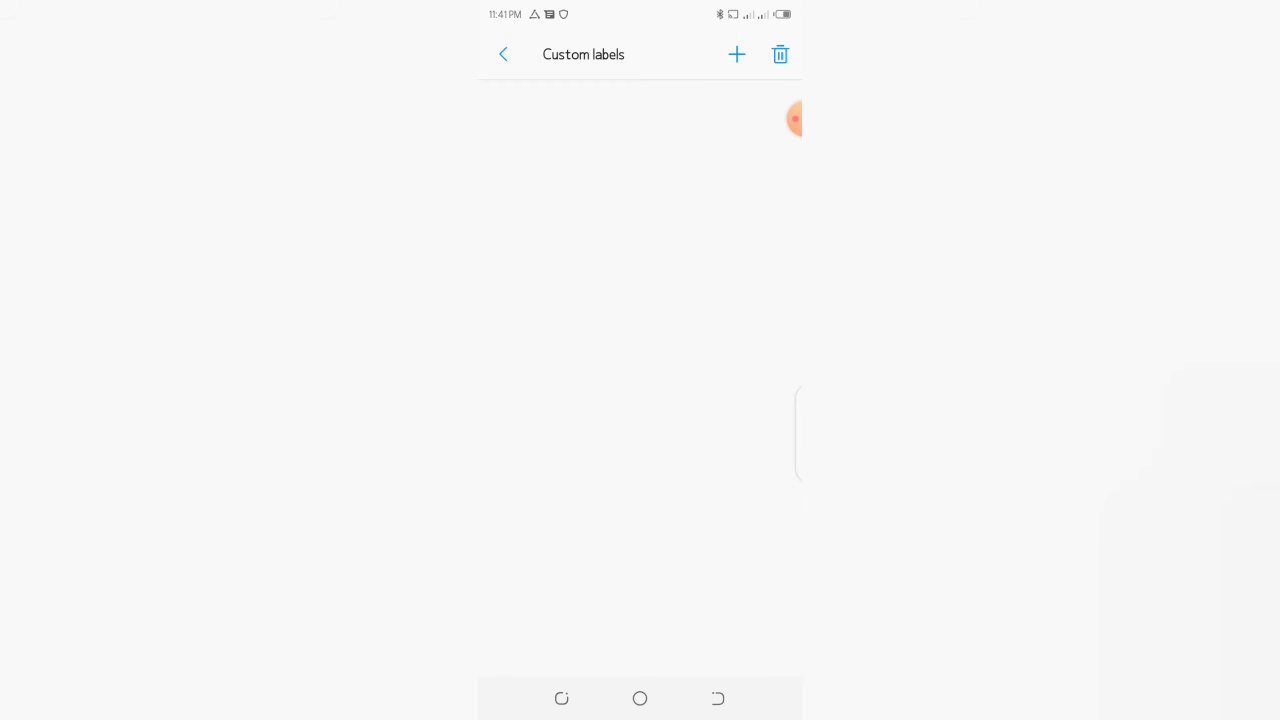
- Add a new custom label named 'sarki'
left_click(737, 54)
type("sarki")
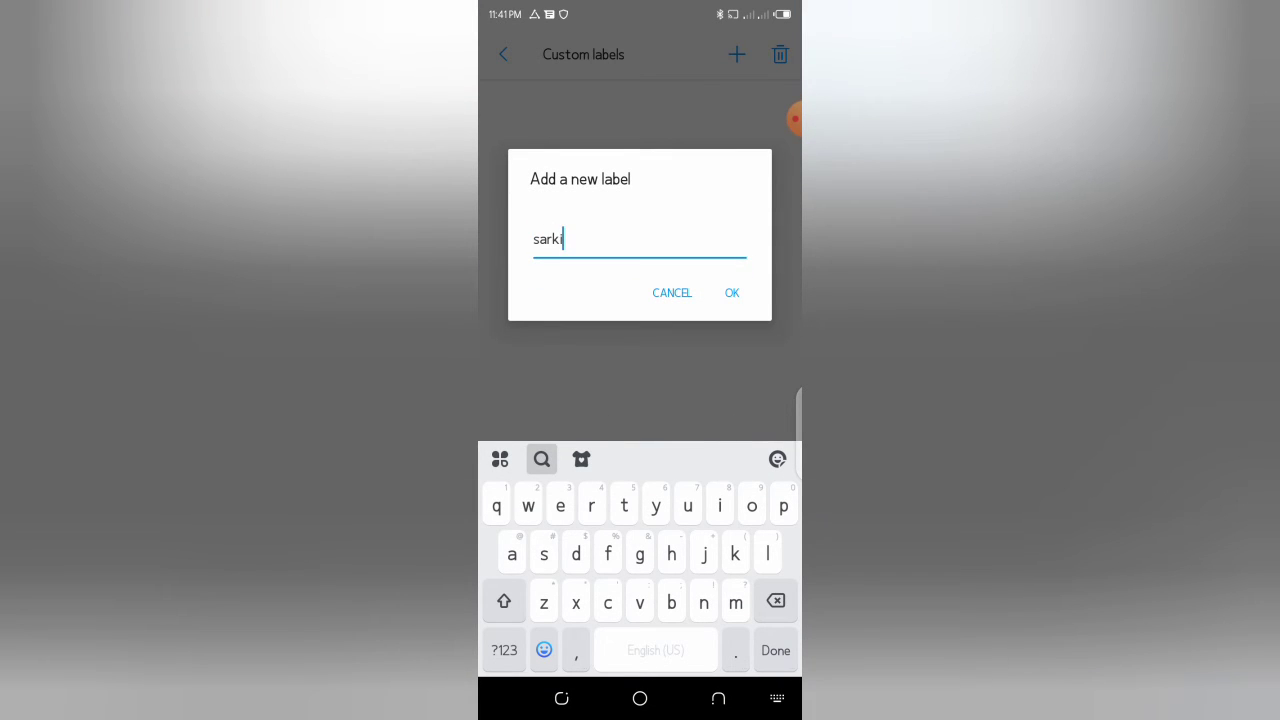
left_click(732, 292)
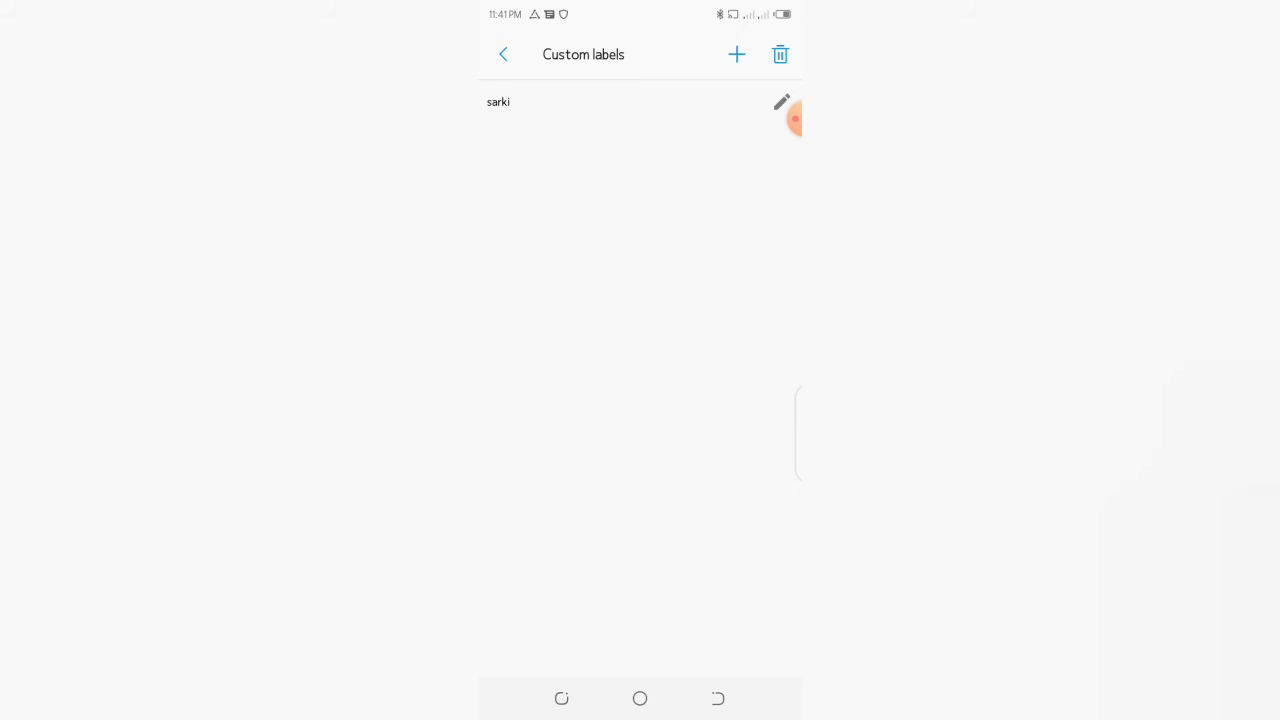
- Back in Edit contact, confirm 'sarki' is listed and label the number as sarki
left_click(498, 101)
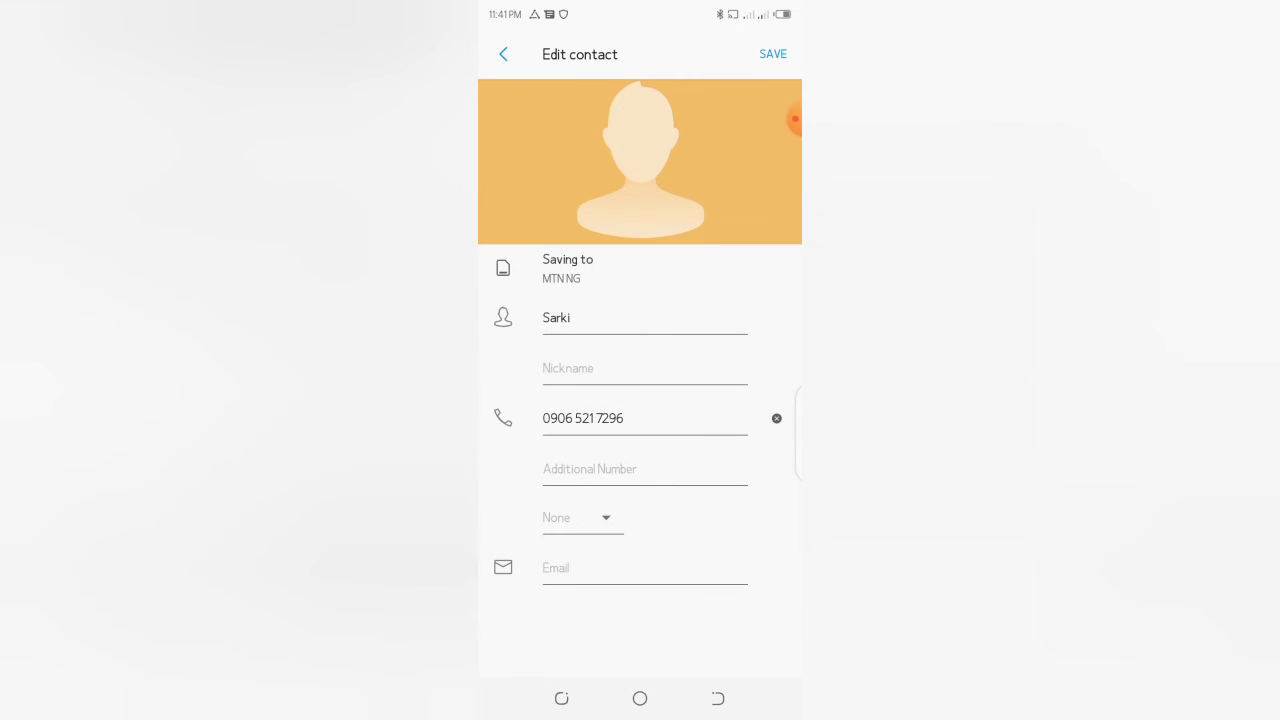
left_click(575, 517)
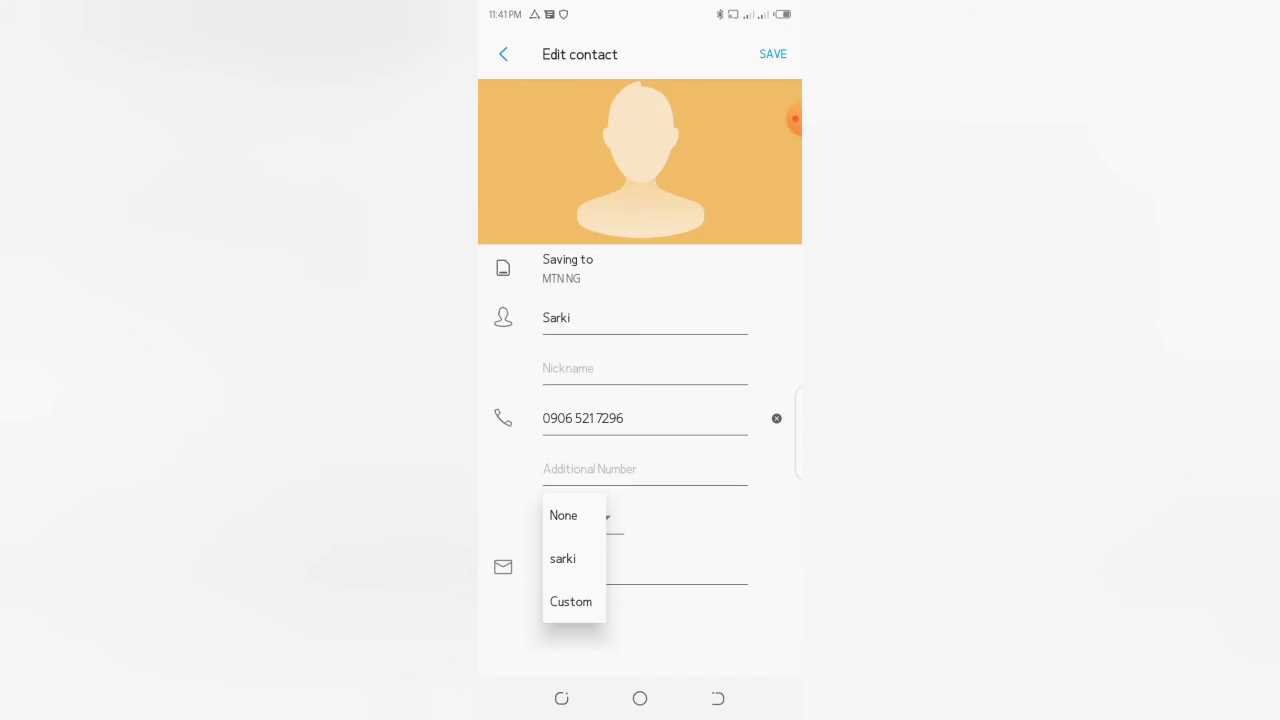
left_click(563, 515)
left_click(575, 517)
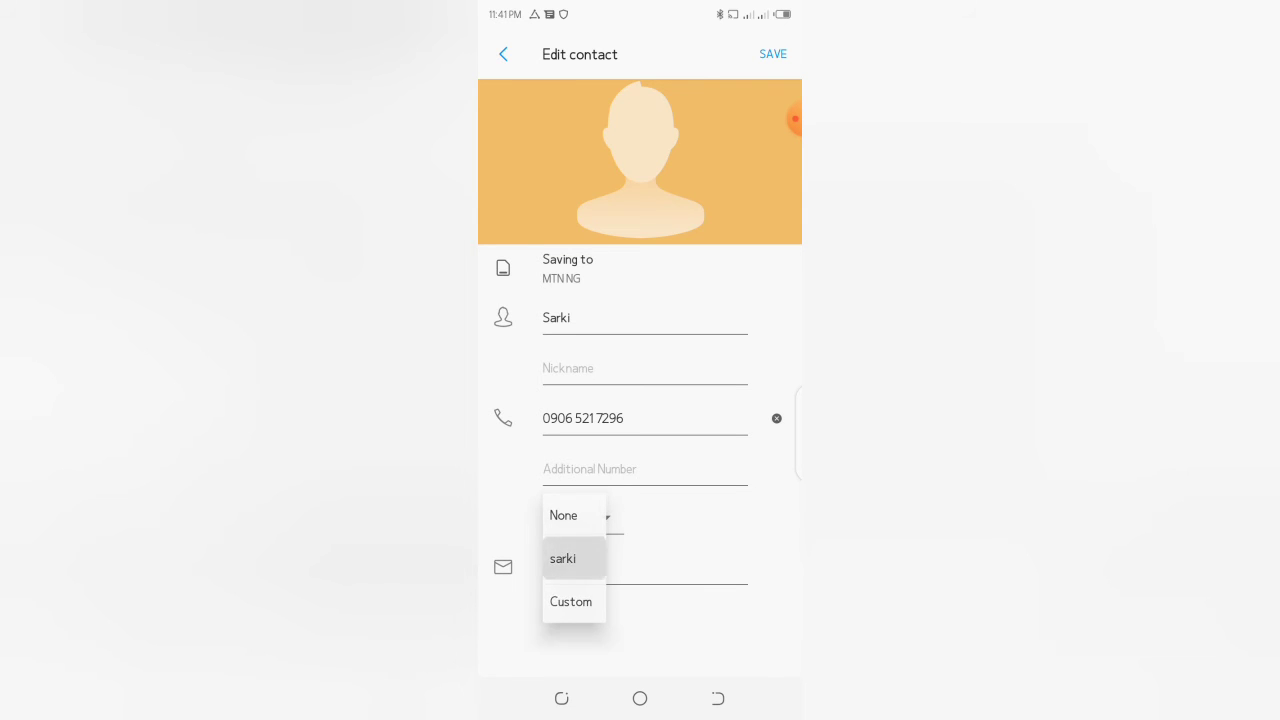
left_click(562, 558)
- Revisit the Custom labels list, then set the number's label back to None
left_click(575, 517)
left_click(571, 601)
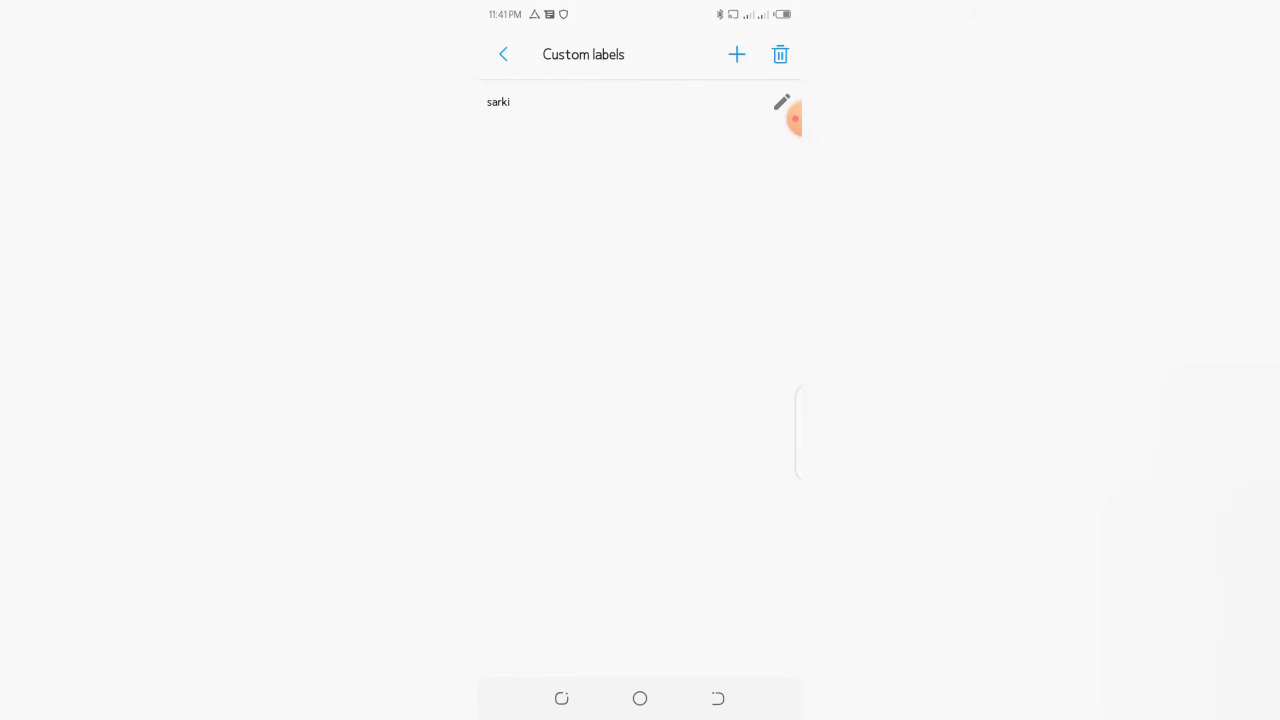
left_click(718, 699)
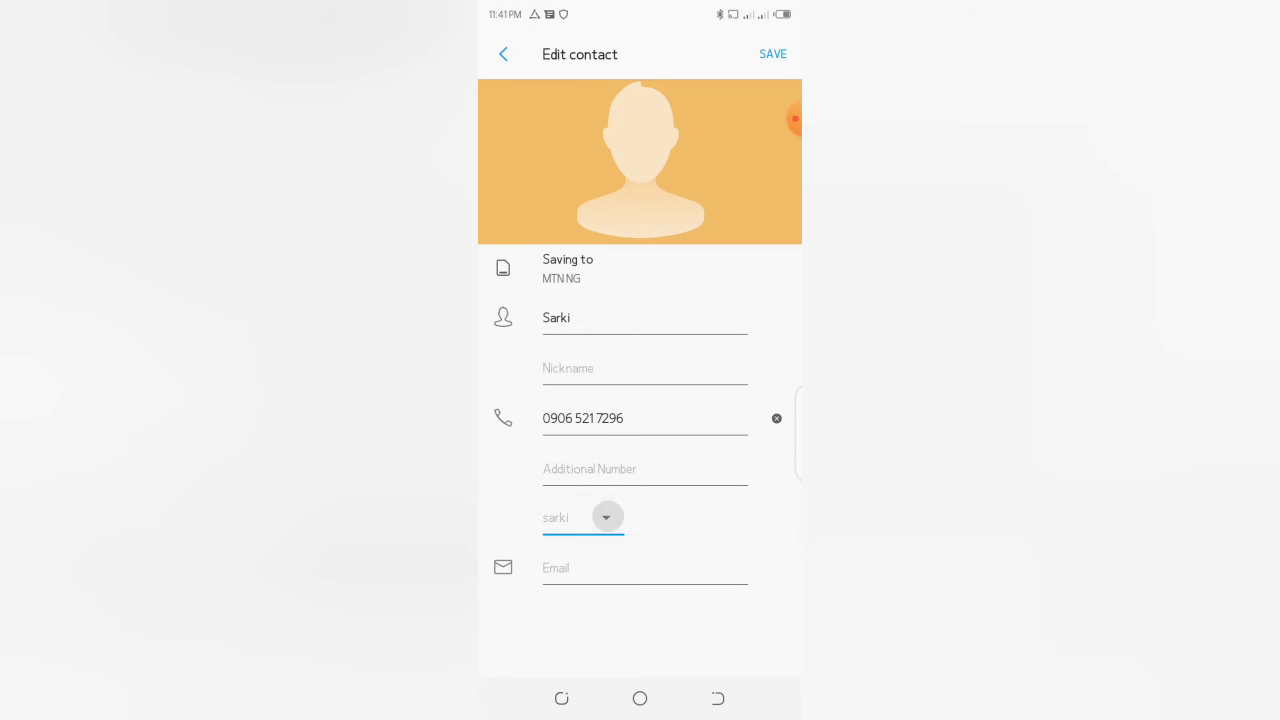
left_click(605, 517)
left_click(562, 517)
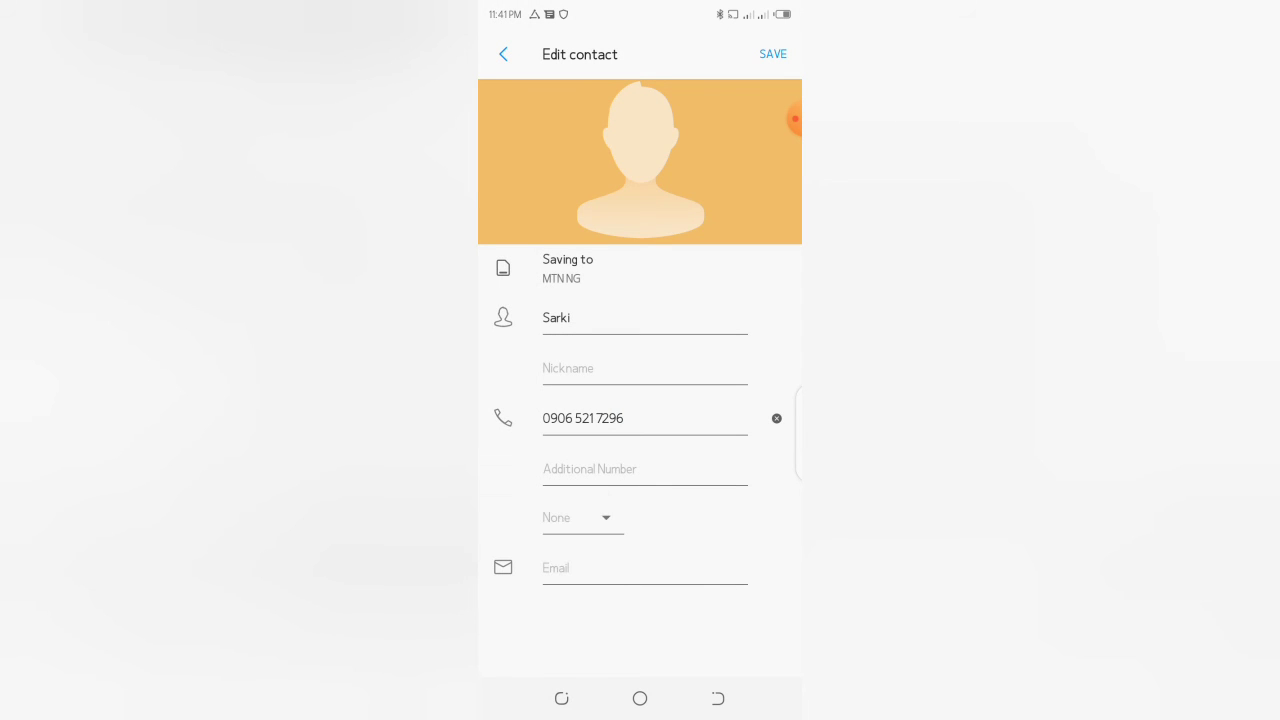
- Leave the edit form without saving, returning to Sarki's details page
left_click(644, 567)
left_click(718, 699)
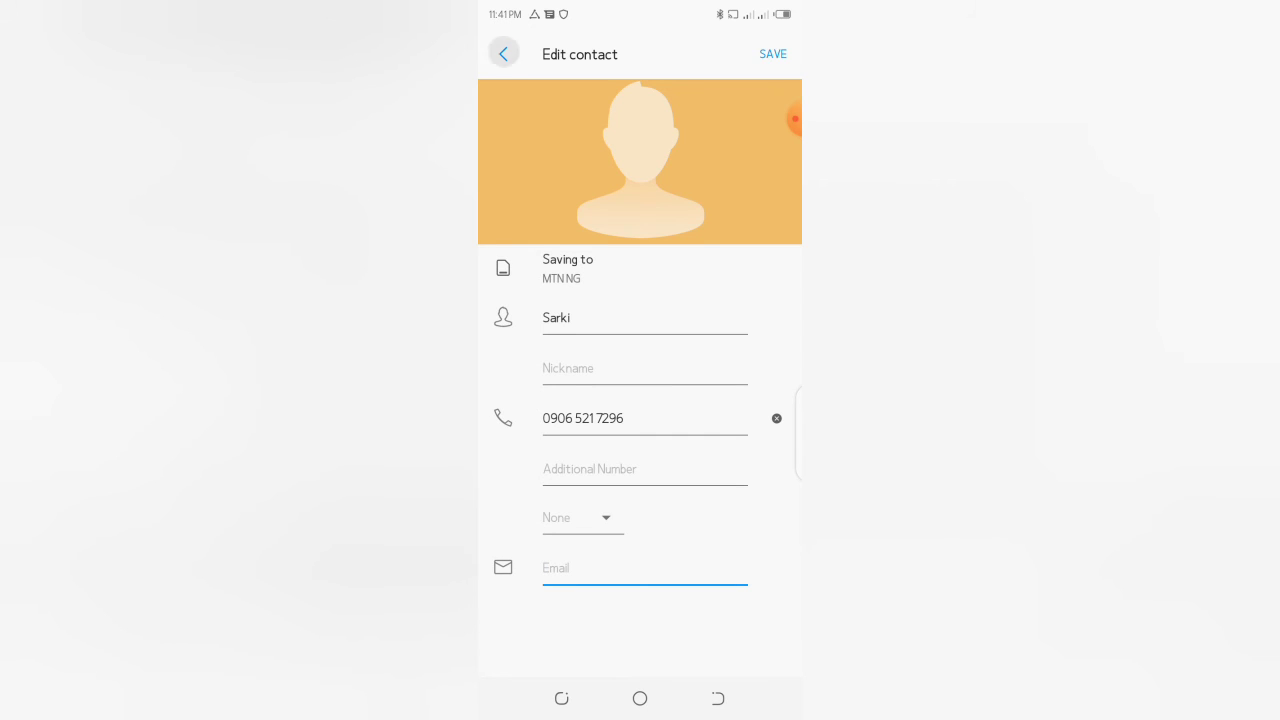
left_click(503, 53)
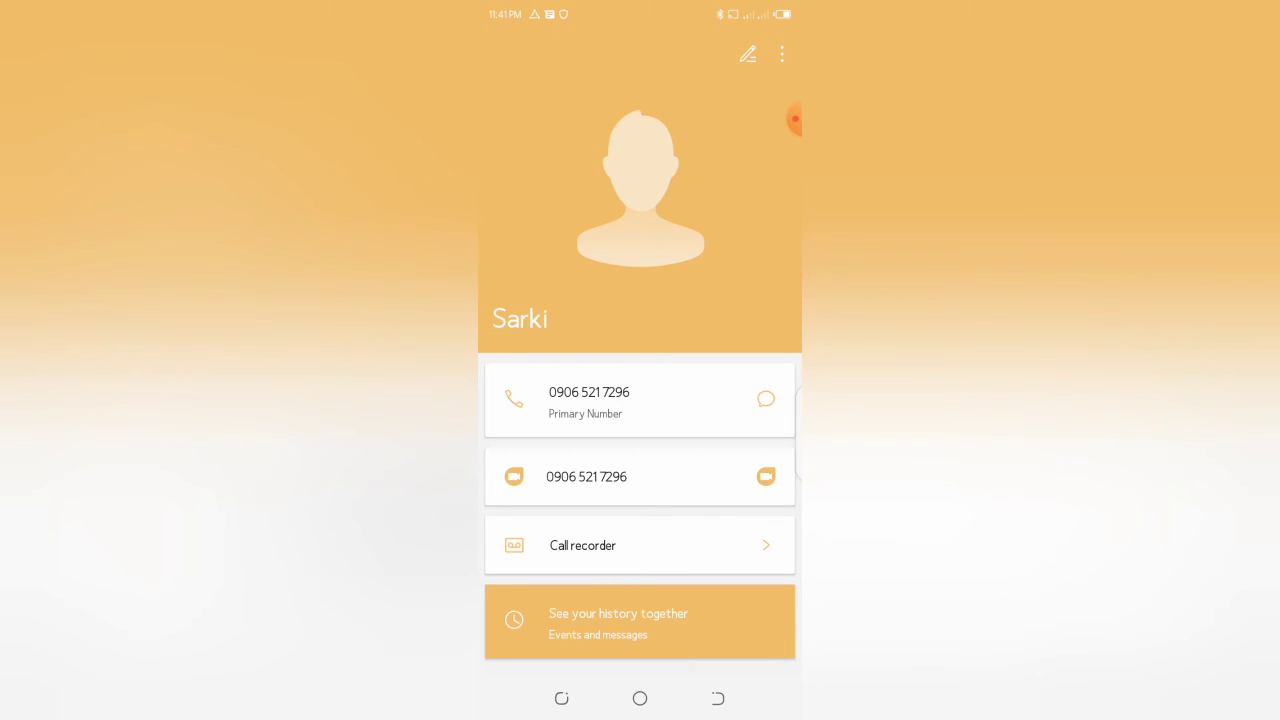
- Go back from Sarki's details page to the contacts list
left_click(718, 699)
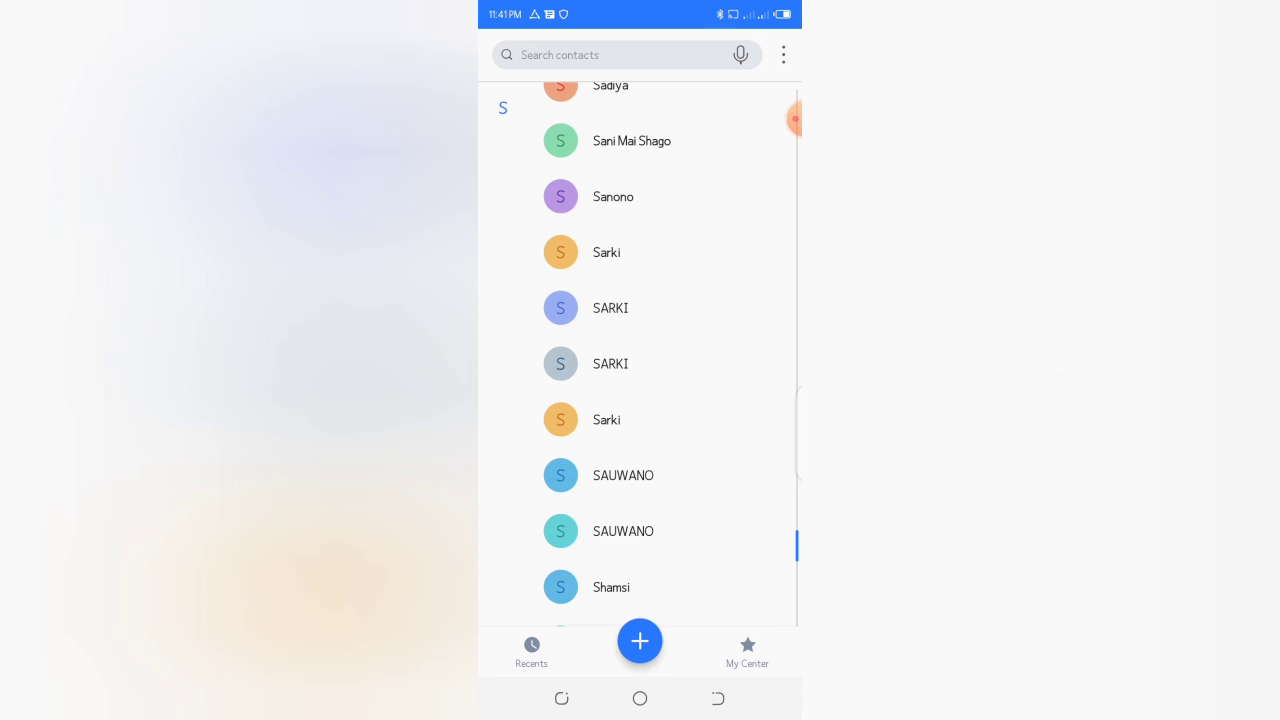
scroll(640, 400, "down", 5)
scroll(640, 400, "down", 5)
scroll(640, 400, "down", 5)
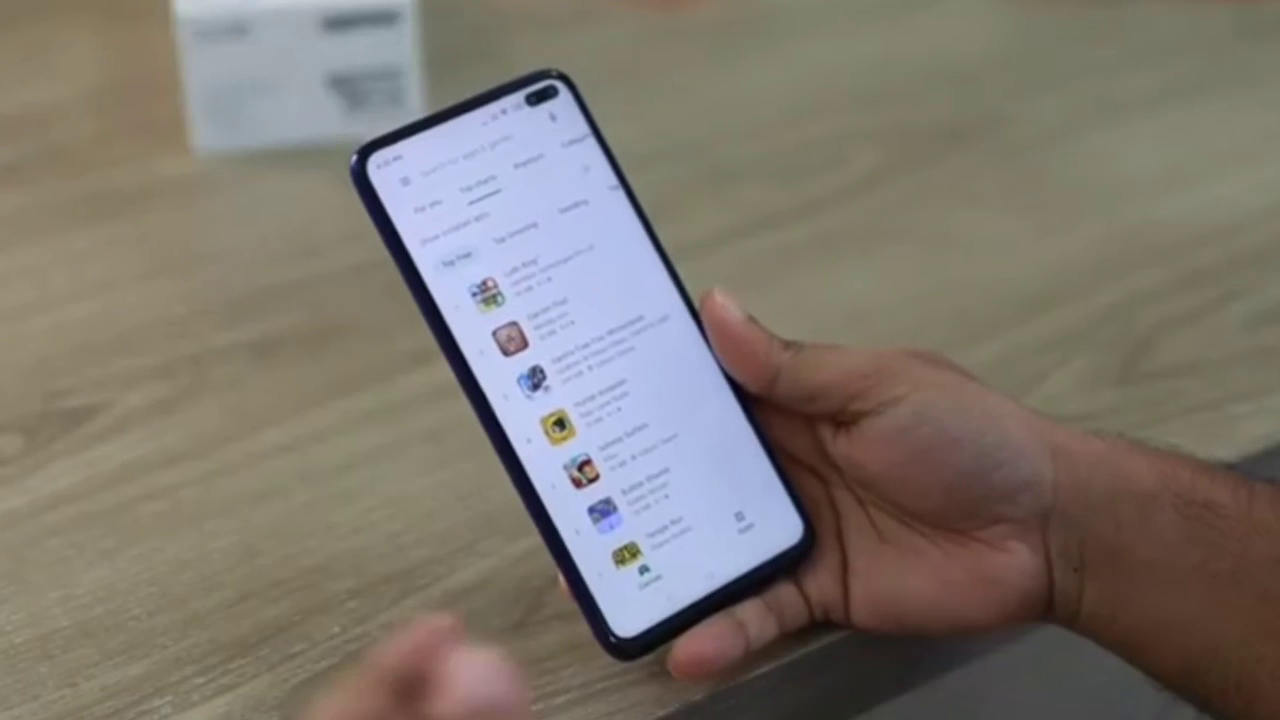